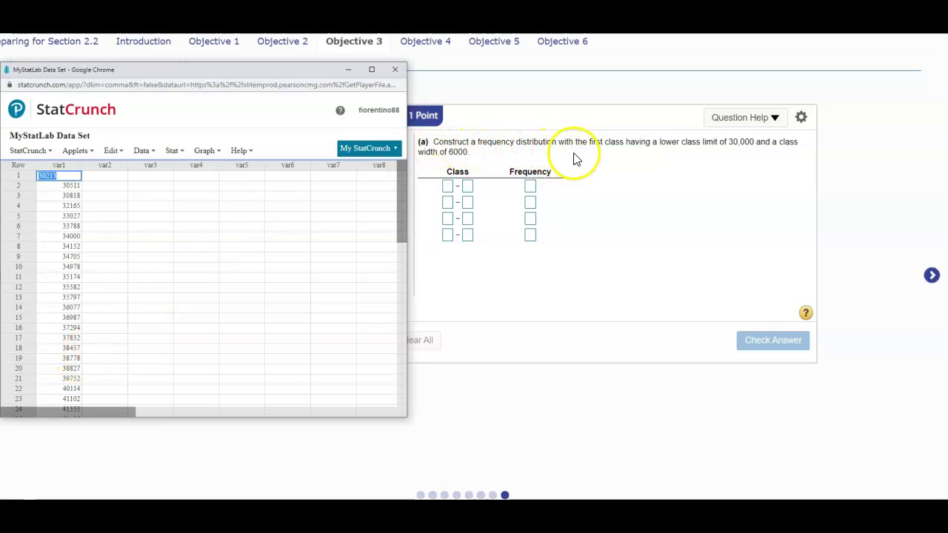
# Set up a frequency histogram of the var1 column with bins starting at 30000 and a width of 6000.
pyautogui.click(212, 153)
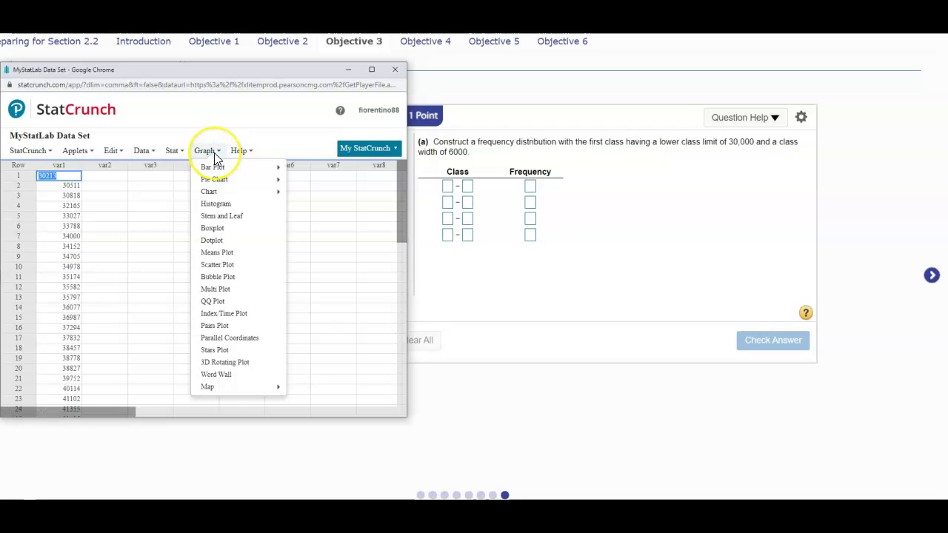
pyautogui.click(216, 205)
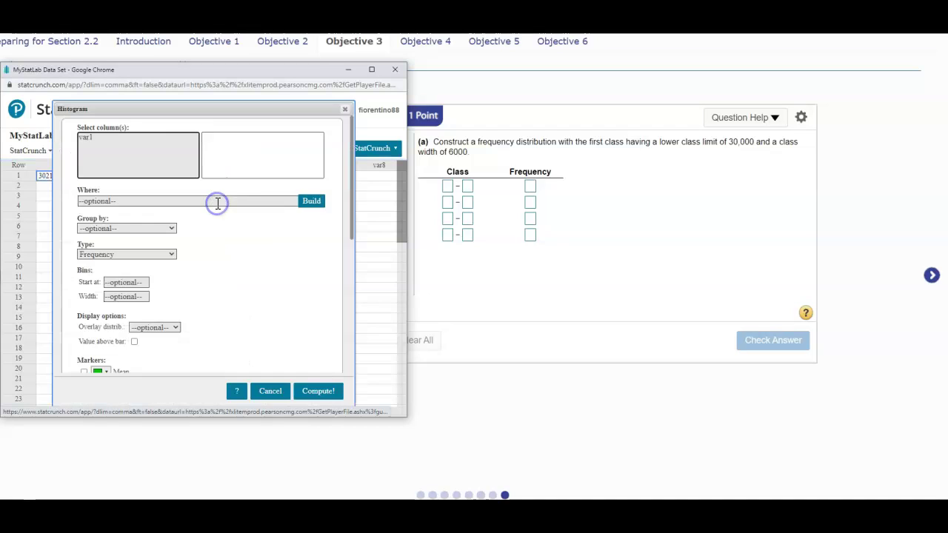
pyautogui.click(95, 139)
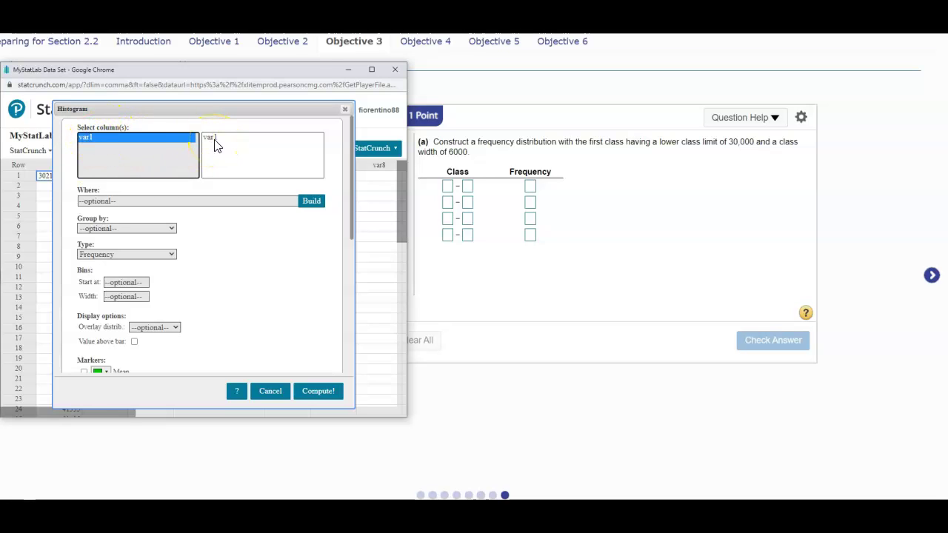
pyautogui.click(144, 282)
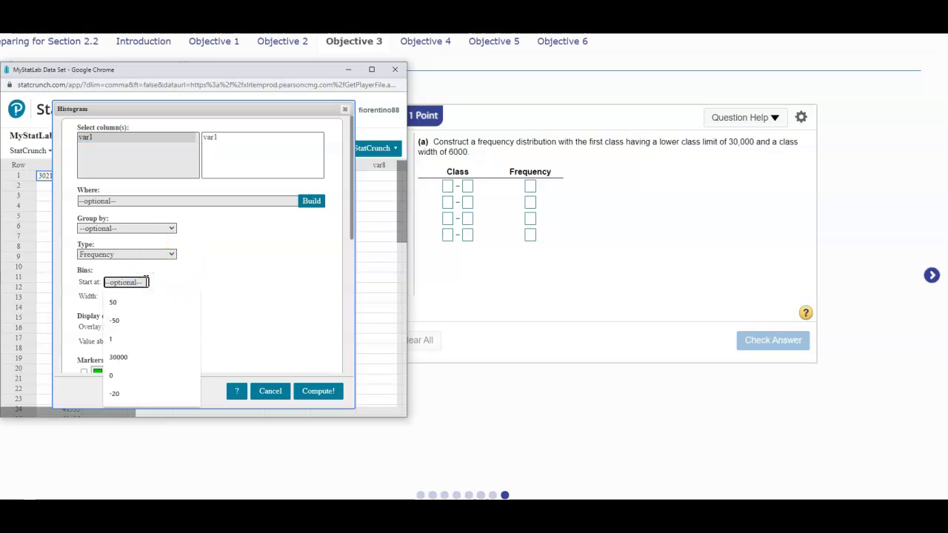
pyautogui.write('300')
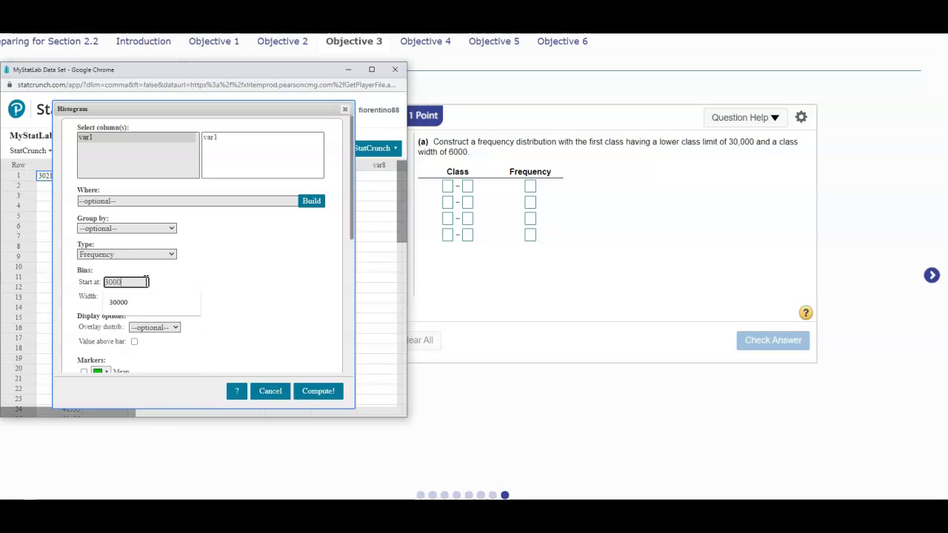
pyautogui.write('0')
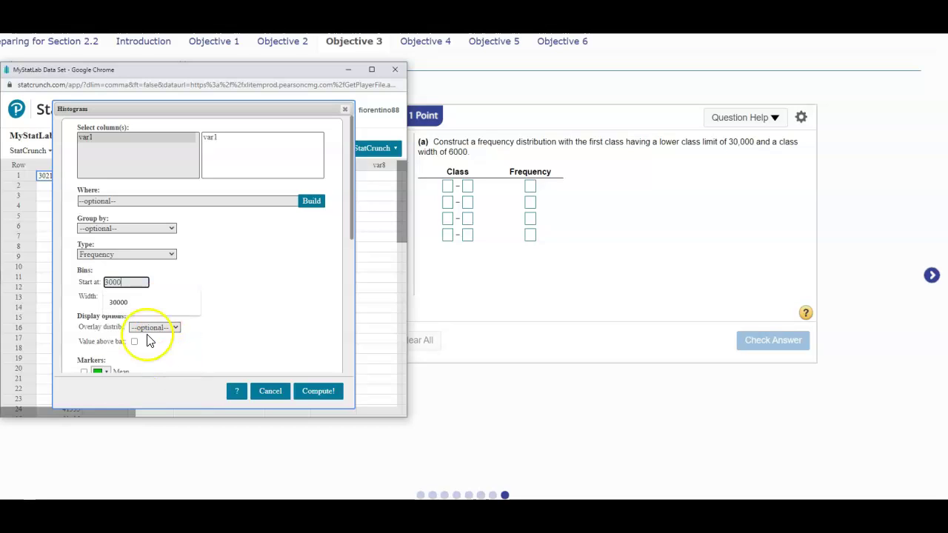
pyautogui.click(123, 304)
pyautogui.click(126, 296)
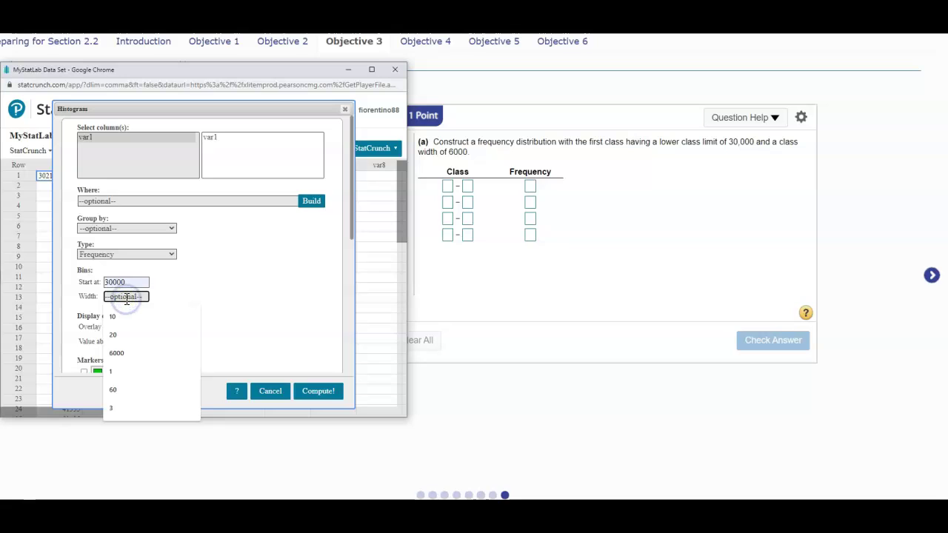
pyautogui.write('6000')
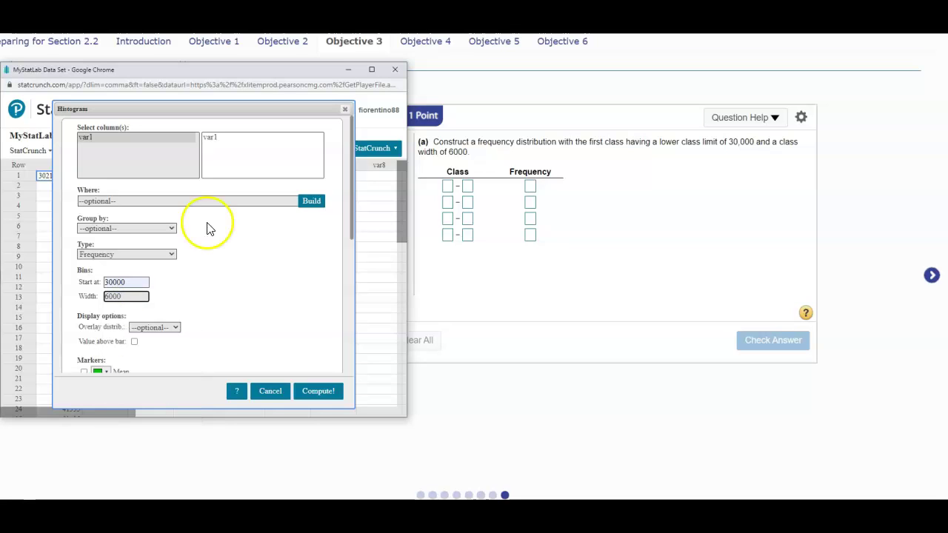
# Turn on the value above each bar and compute the histogram.
pyautogui.click(302, 259)
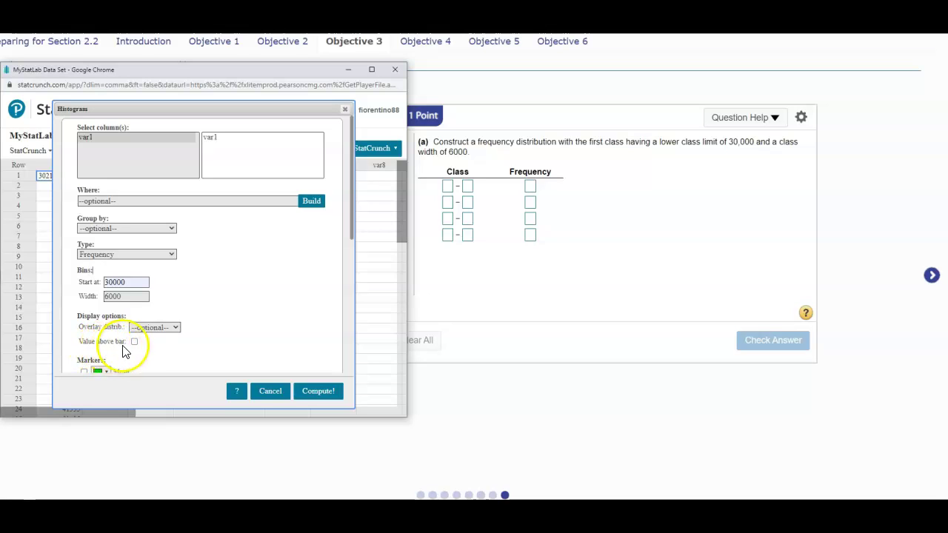
pyautogui.click(134, 343)
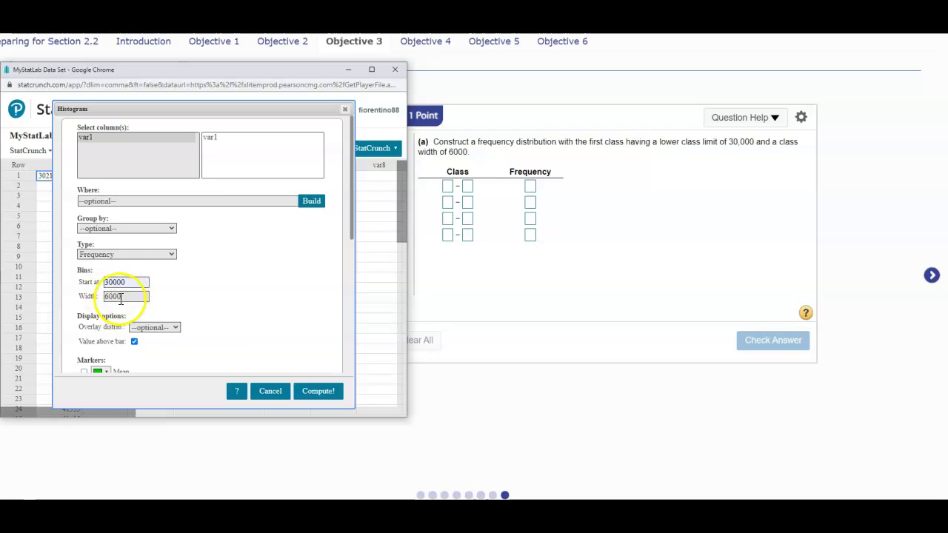
pyautogui.click(318, 391)
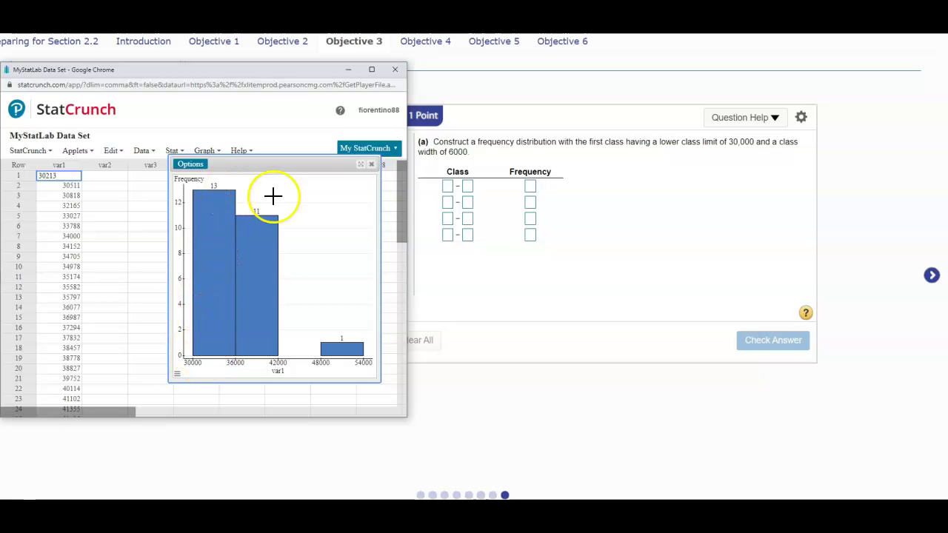
# Enter the frequencies 13 and 11 for the first two classes in part (a), consulting the StatCrunch histogram.
pyautogui.click(532, 187)
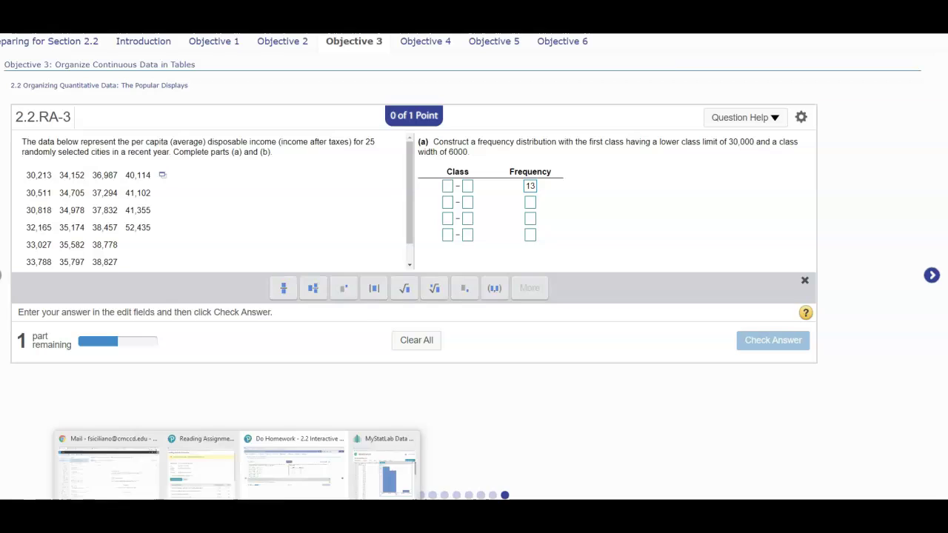
pyautogui.click(373, 475)
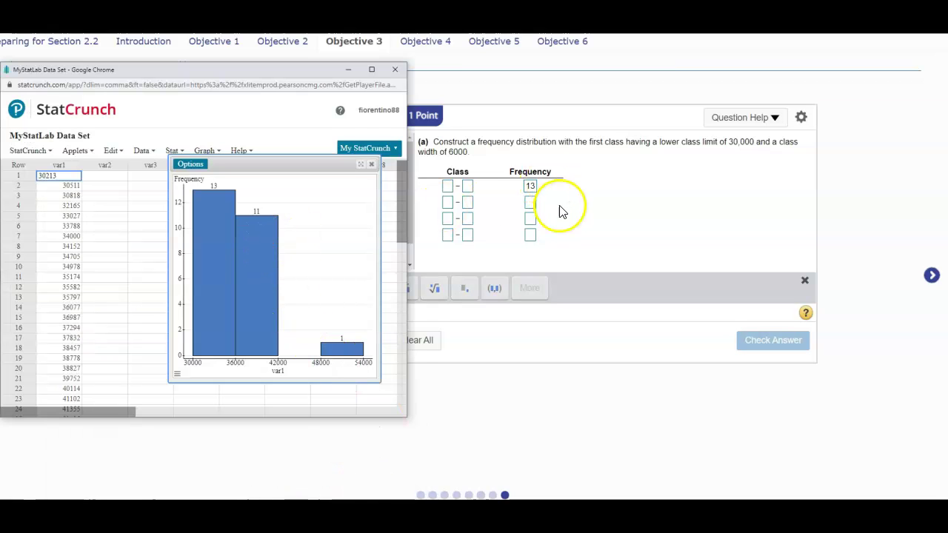
pyautogui.click(532, 202)
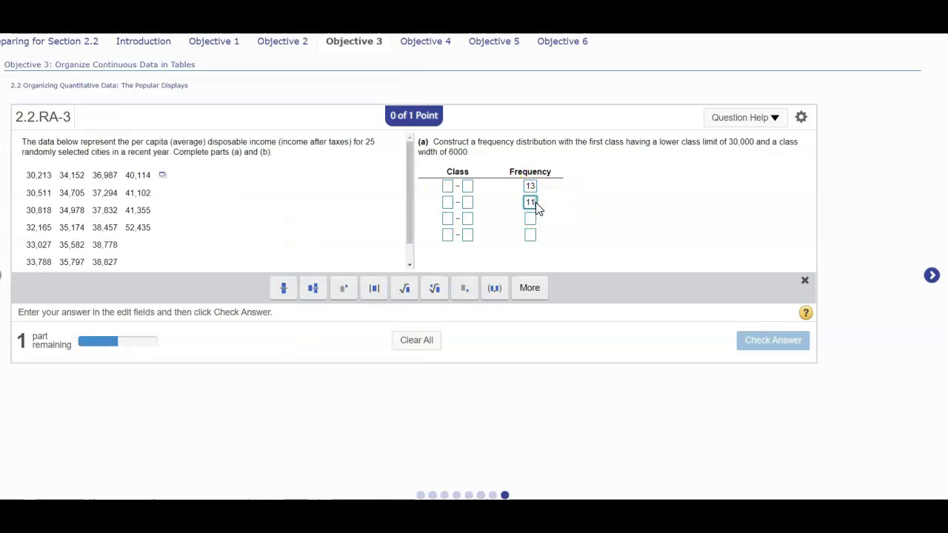
# Enter the frequencies 0 and 1 for the third and fourth classes, consulting the StatCrunch histogram.
pyautogui.click(237, 517)
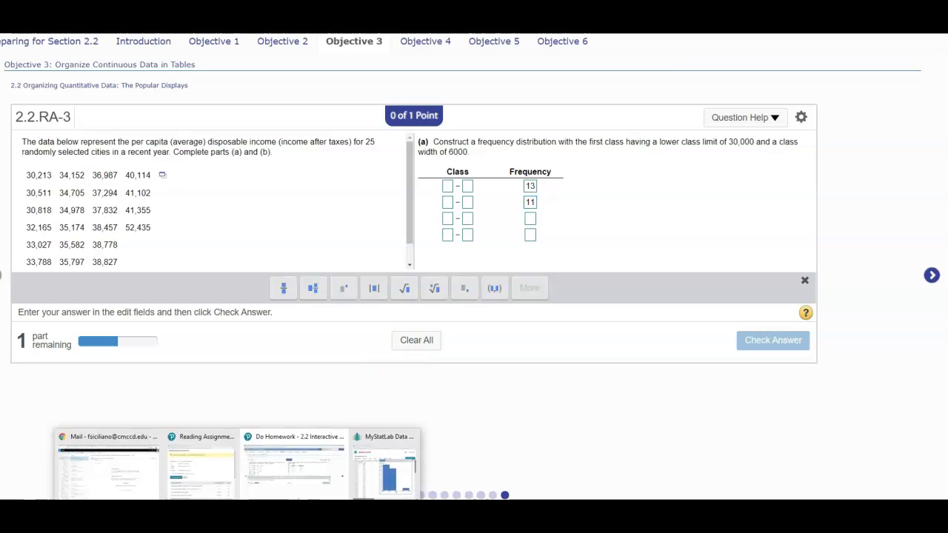
pyautogui.click(356, 483)
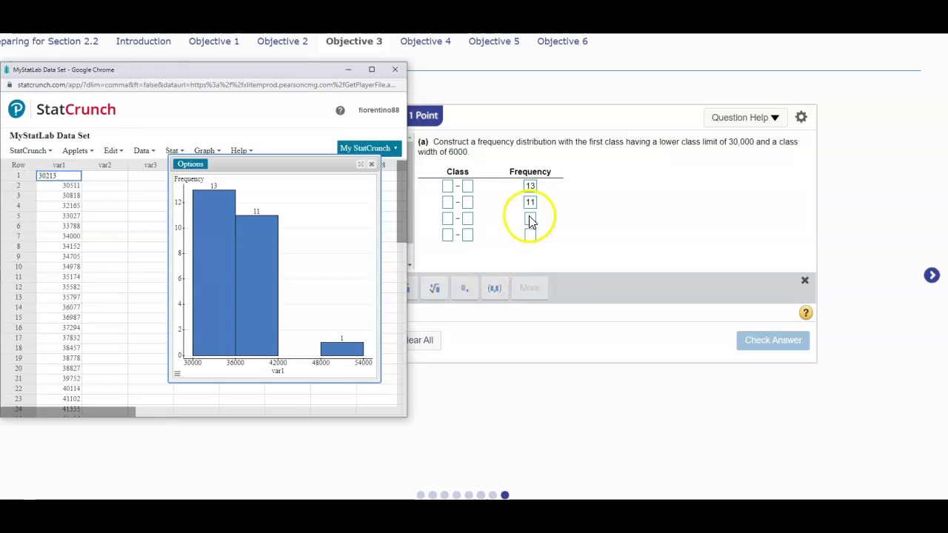
pyautogui.click(530, 218)
pyautogui.write('0')
pyautogui.click(297, 454)
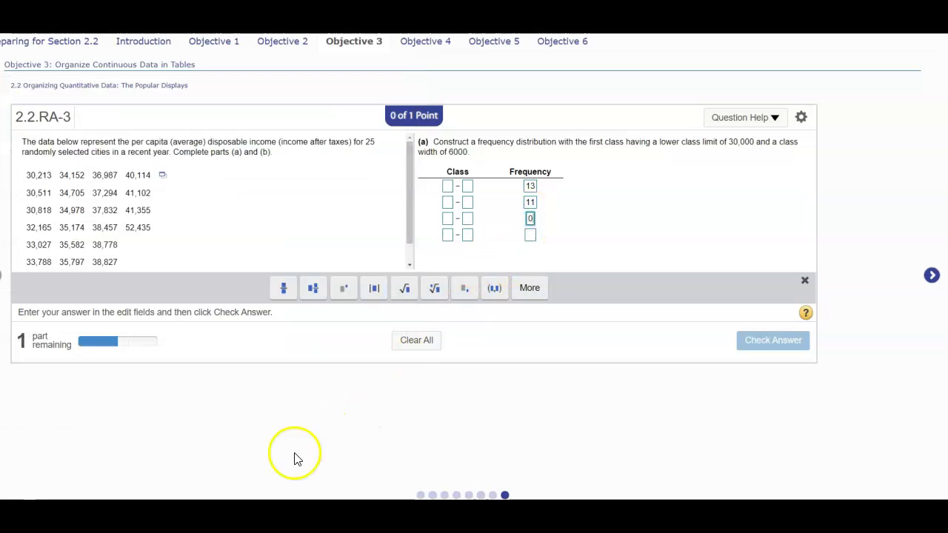
pyautogui.click(374, 485)
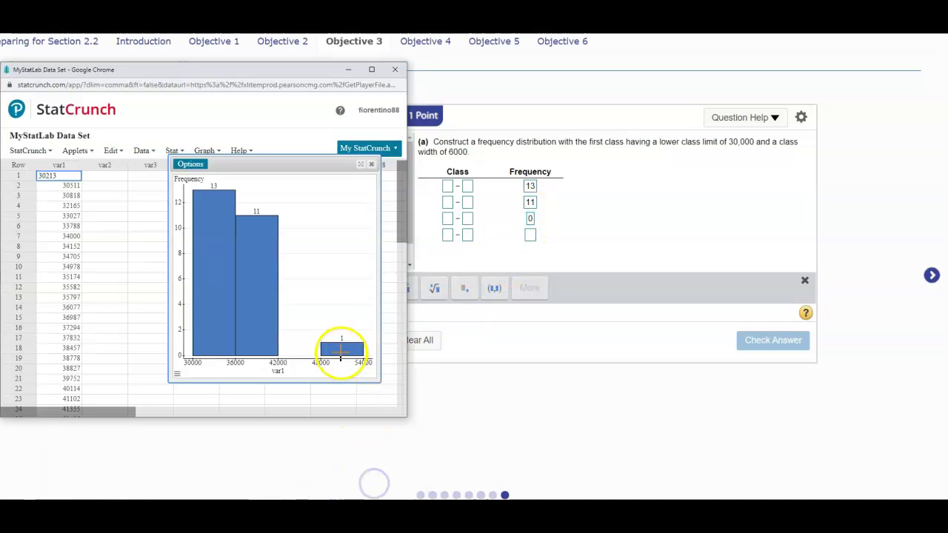
pyautogui.click(531, 236)
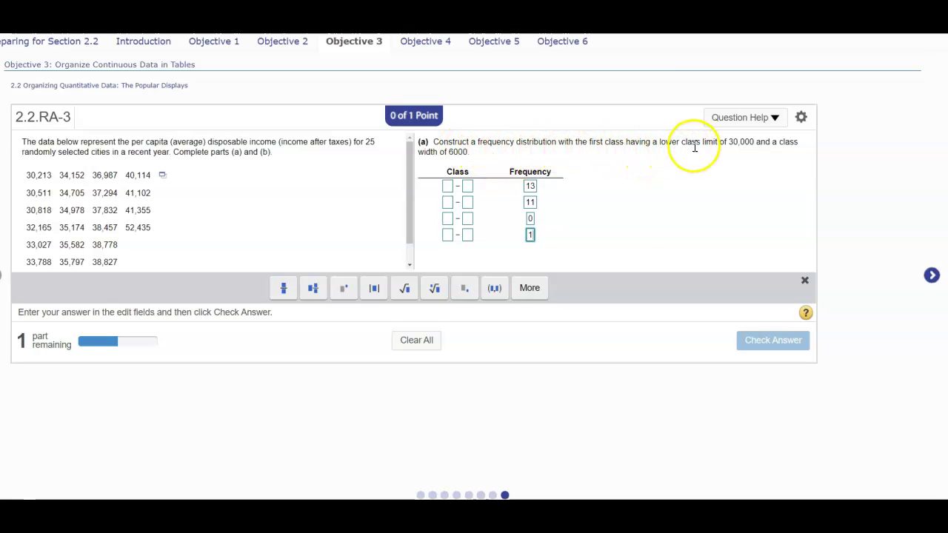
# Fill in the lower limits of the four classes in part (a) as 30000, 36000, 42000 and 48000.
pyautogui.click(448, 186)
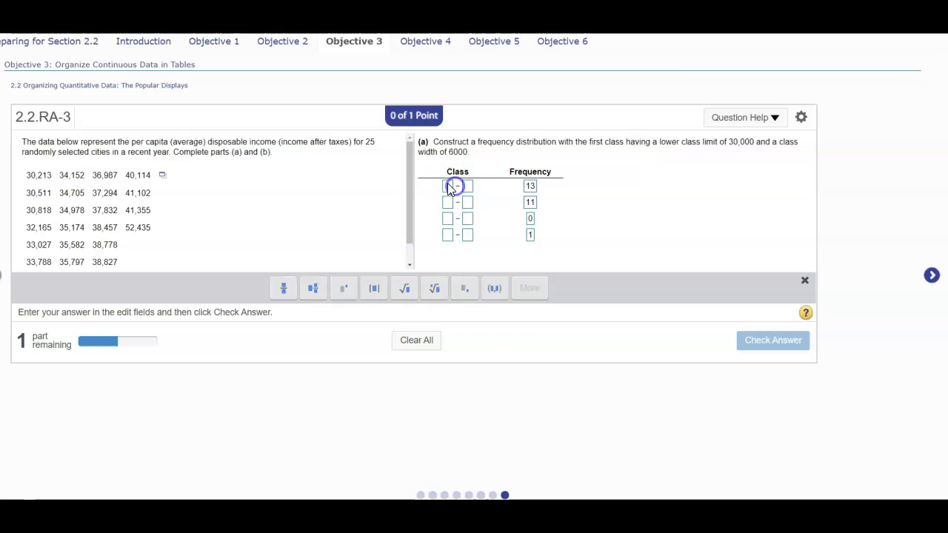
pyautogui.write('30000')
pyautogui.click(448, 203)
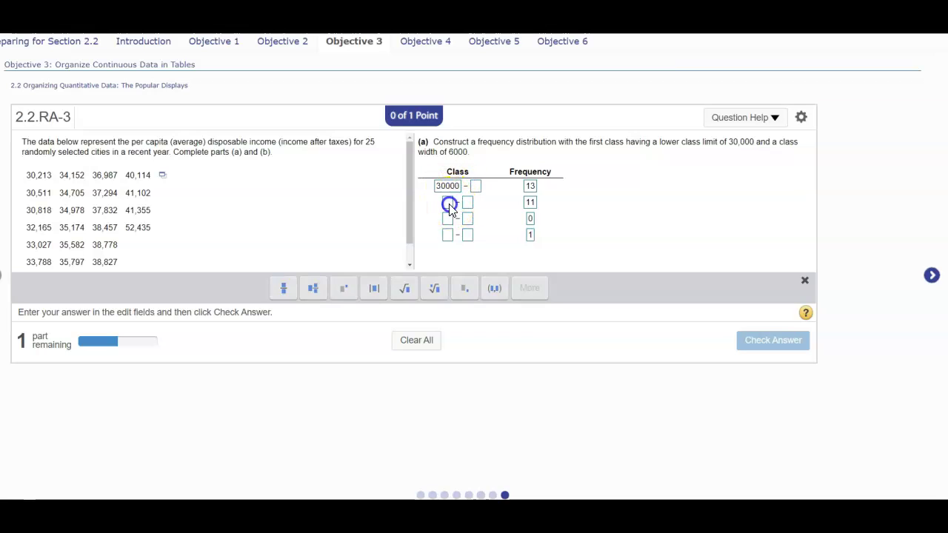
pyautogui.write('36000')
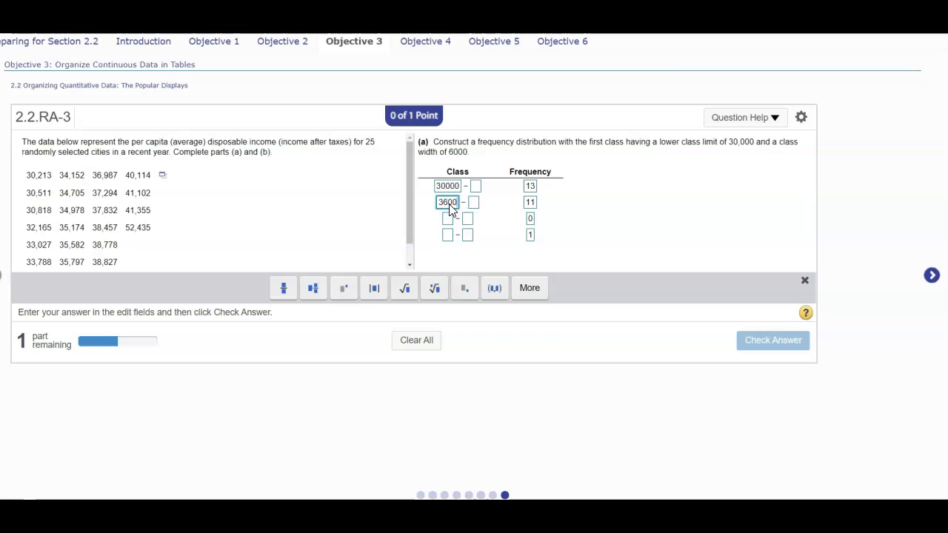
pyautogui.click(447, 220)
pyautogui.write('42000')
pyautogui.click(447, 234)
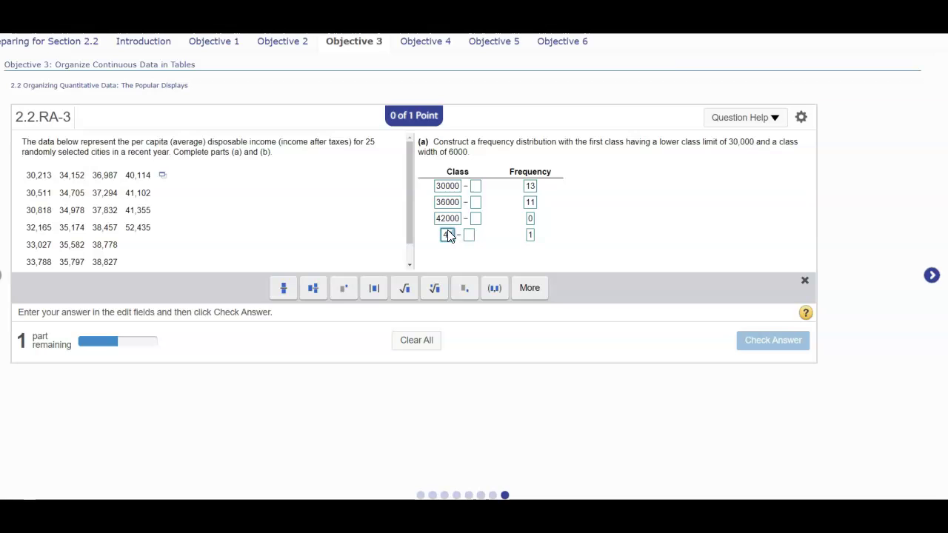
# Enter 35999 and 41999 as the upper limits of the first and second classes.
pyautogui.click(476, 187)
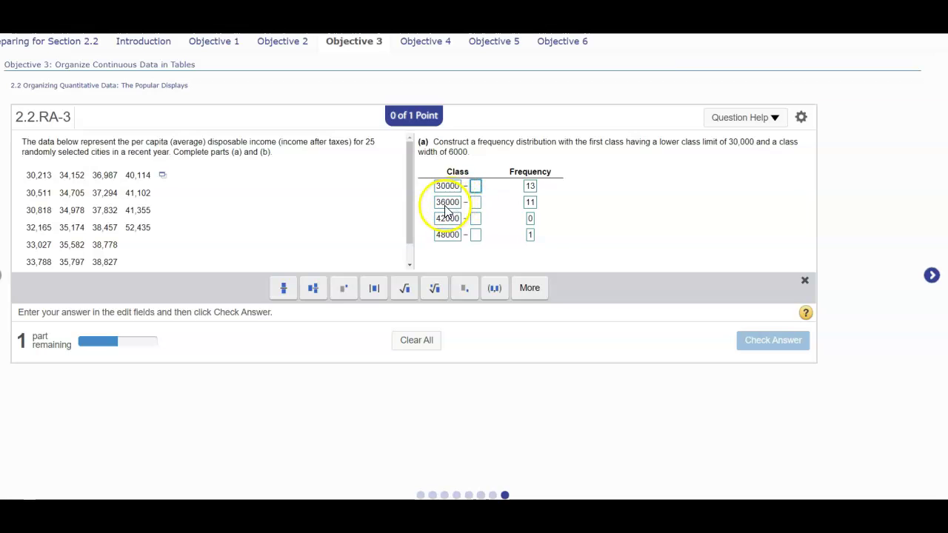
pyautogui.click(476, 188)
pyautogui.write('35')
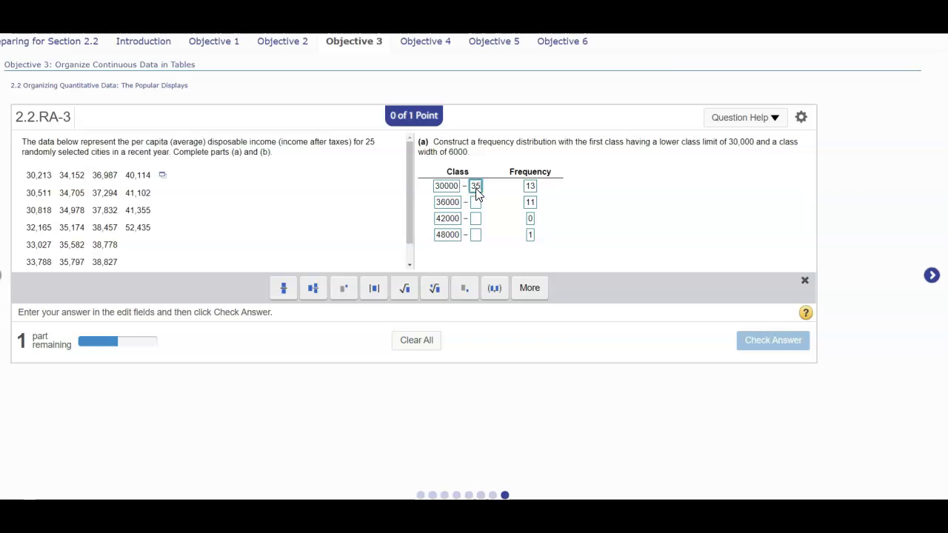
pyautogui.write('999')
pyautogui.click(476, 202)
pyautogui.write('41999')
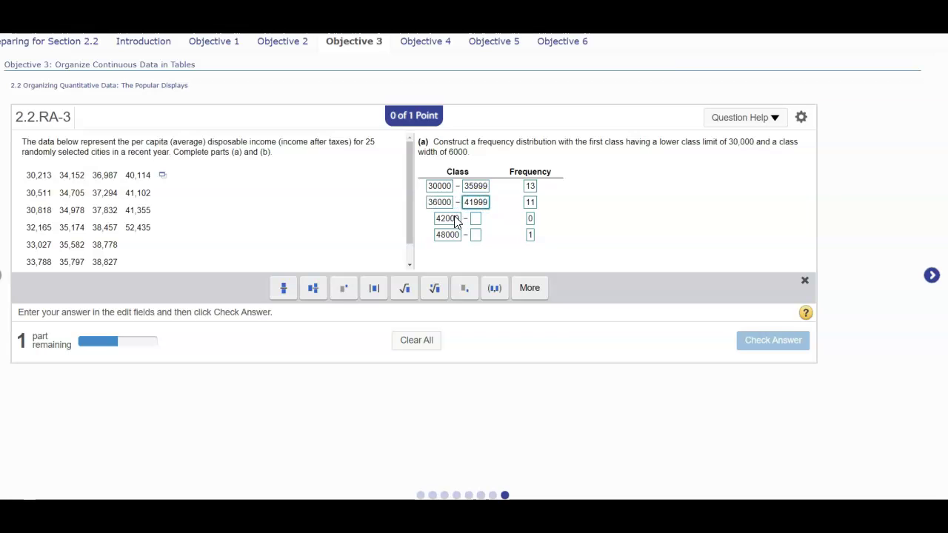
# Enter 47999 and 53999 as the upper limits of the third and fourth classes, and submit part (a) for checking.
pyautogui.click(475, 219)
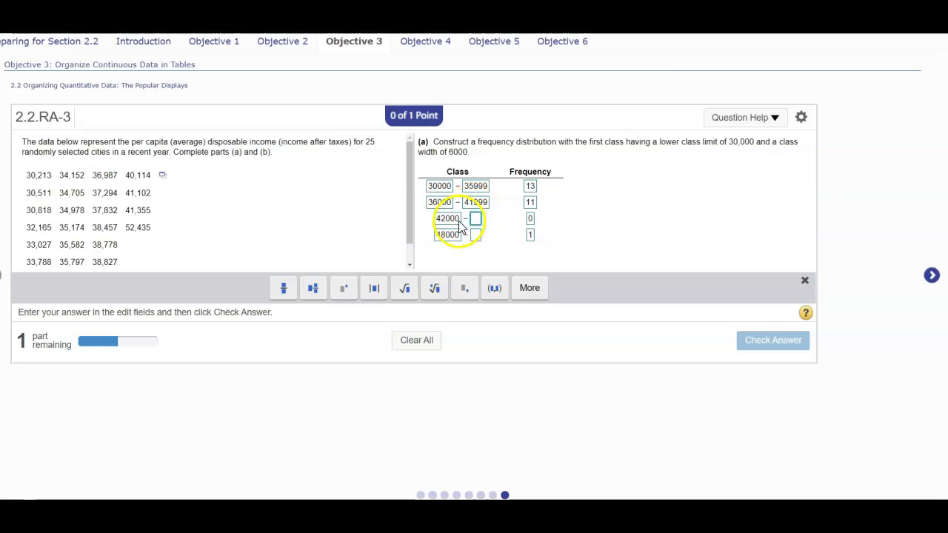
pyautogui.write('47')
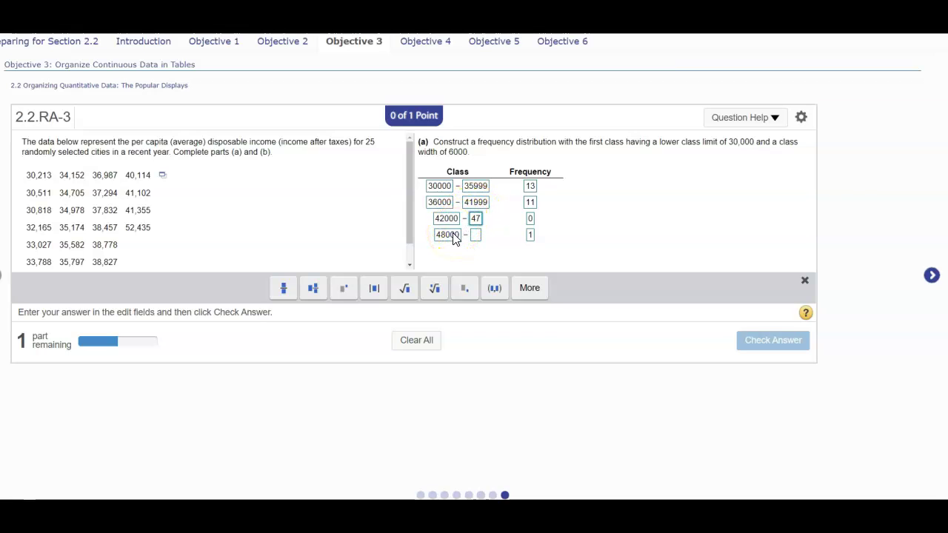
pyautogui.write('999')
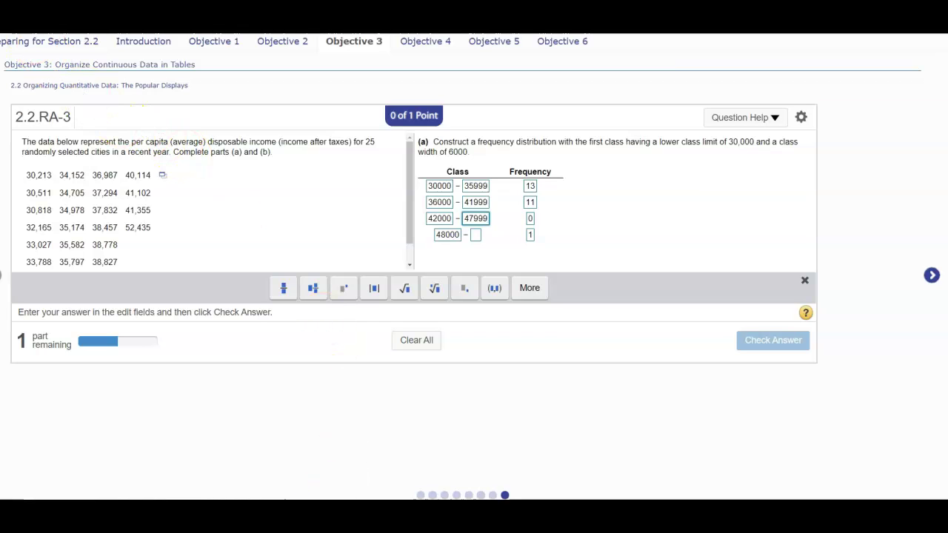
pyautogui.click(475, 236)
pyautogui.write('53')
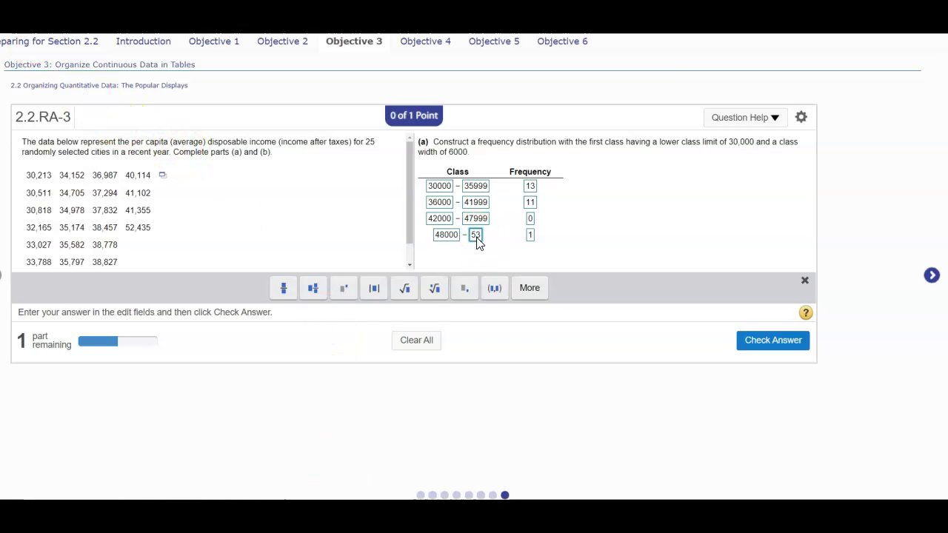
pyautogui.write('999')
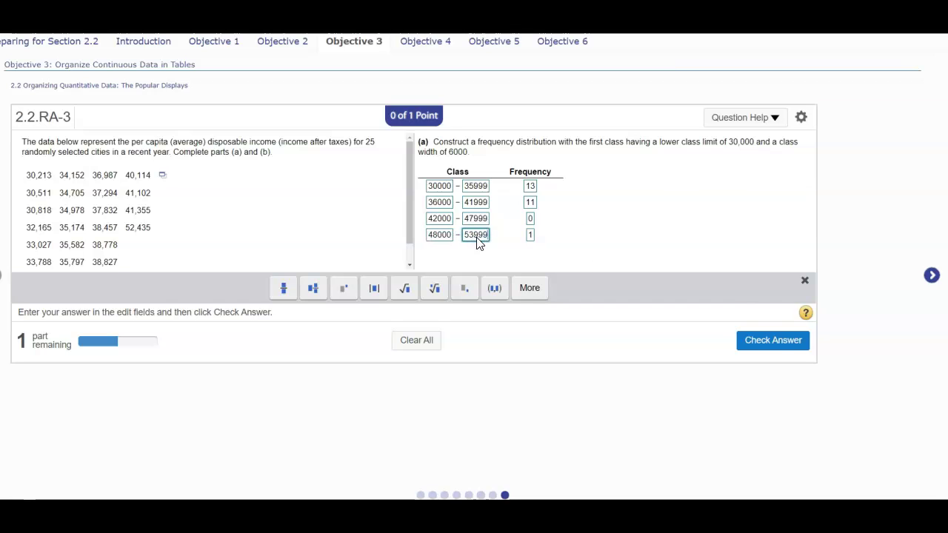
pyautogui.click(758, 337)
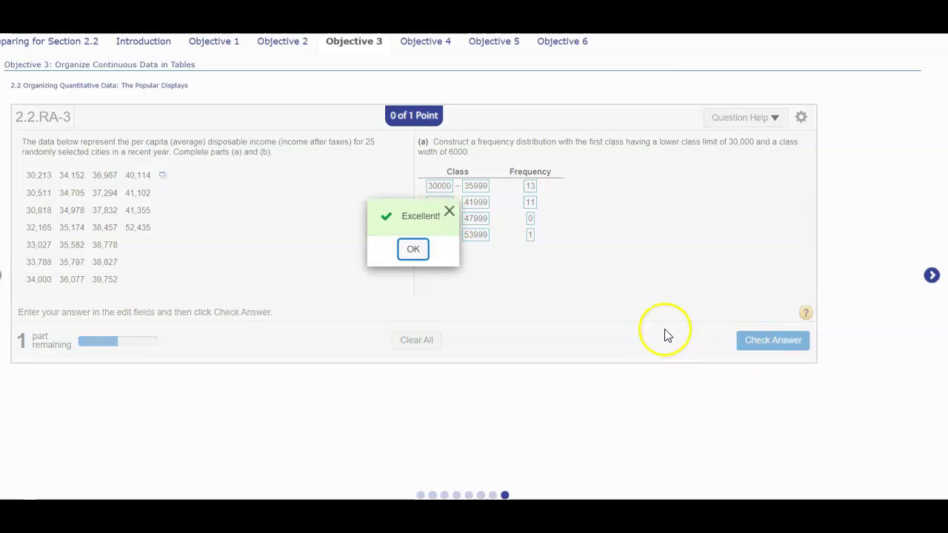
pyautogui.click(413, 250)
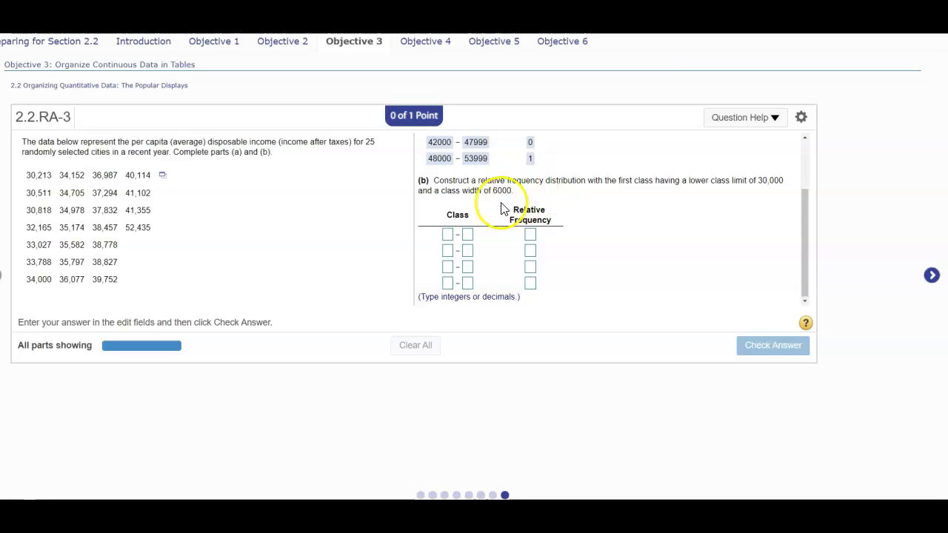
# Fill in the lower limits of the four classes in part (b) as 30000, 36000, 42000 and 48000.
pyautogui.click(451, 243)
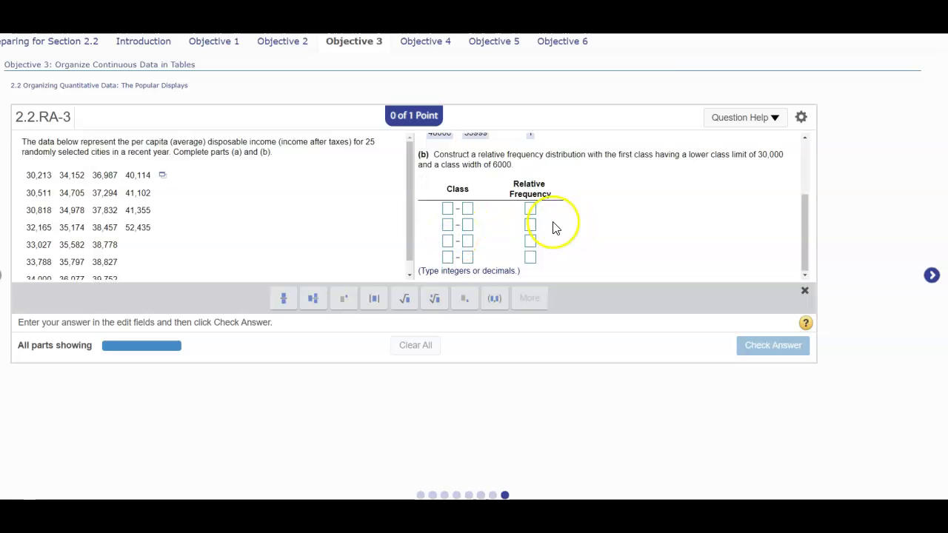
pyautogui.write('3')
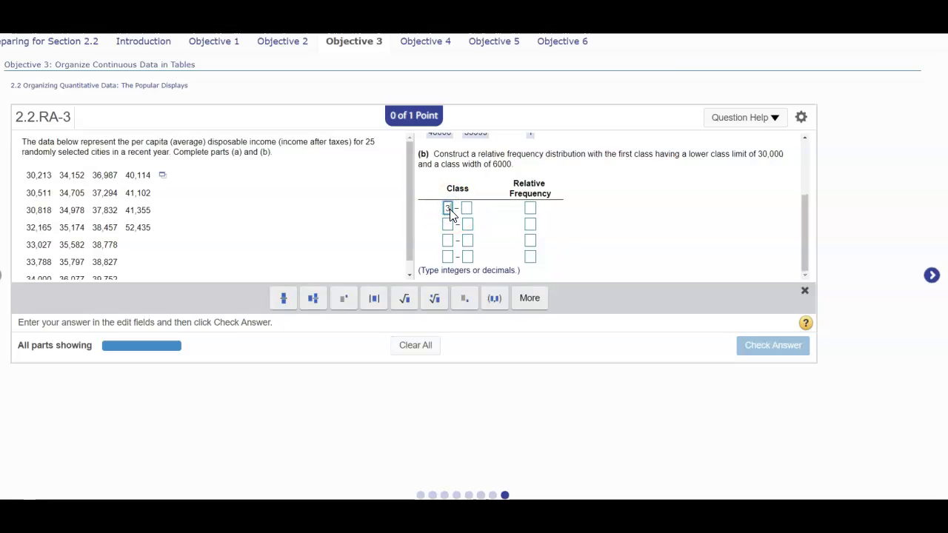
pyautogui.write('0000')
pyautogui.click(452, 224)
pyautogui.write('36')
pyautogui.scroll(3, 437, 220)
pyautogui.scroll(-3, 445, 225)
pyautogui.click(446, 243)
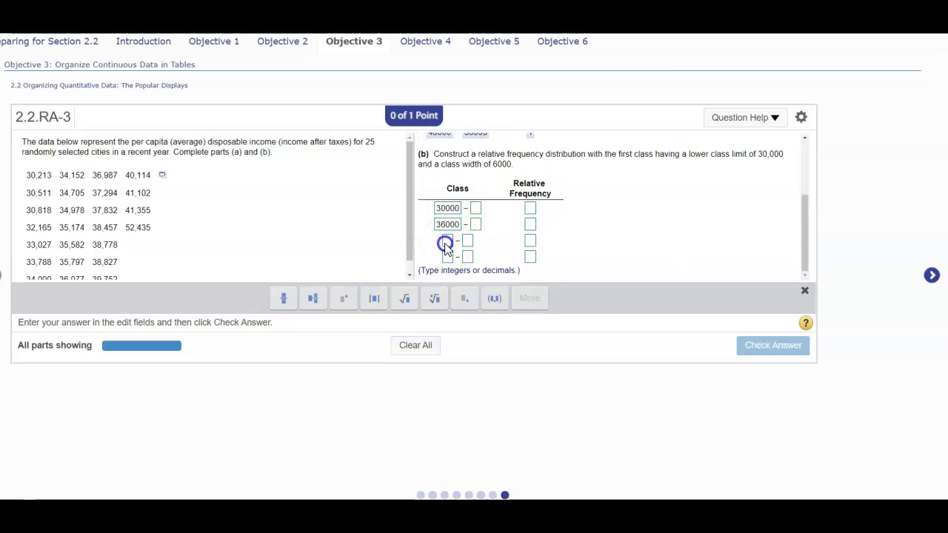
pyautogui.write('42000')
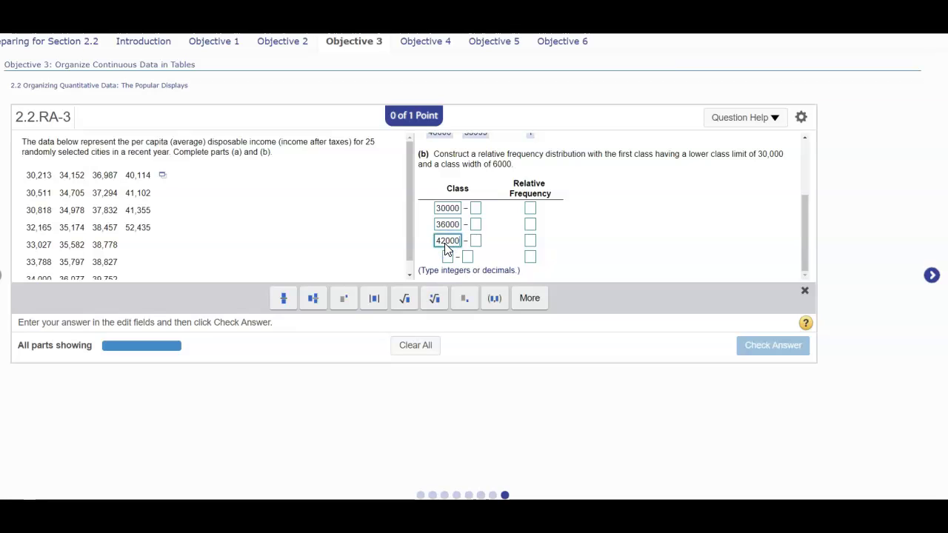
pyautogui.moveTo(804, 218); pyautogui.dragTo(804, 211)
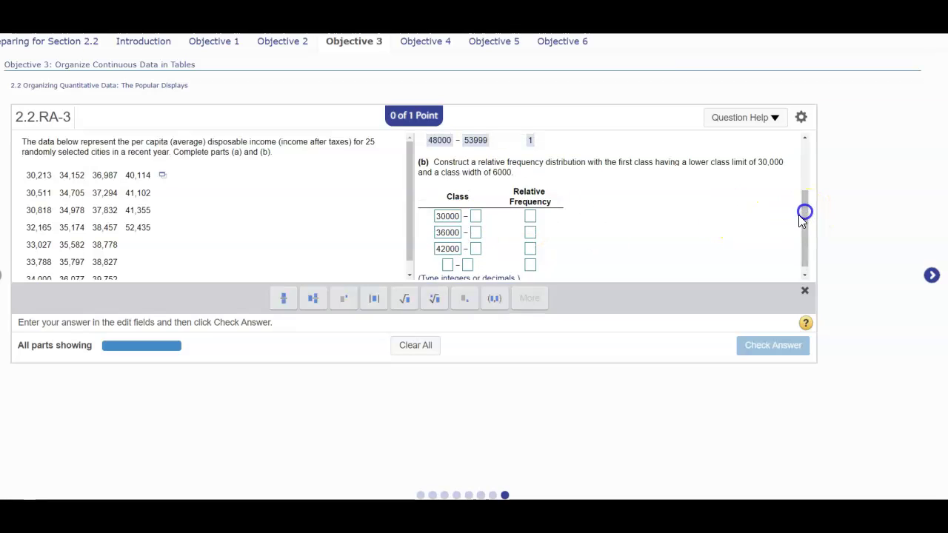
pyautogui.click(447, 265)
pyautogui.write('48000')
# Fill in the upper limits of the four classes in part (b) as 35999, 41999, 47999 and 53999.
pyautogui.moveTo(807, 213); pyautogui.dragTo(807, 189)
pyautogui.click(475, 259)
pyautogui.write('35999')
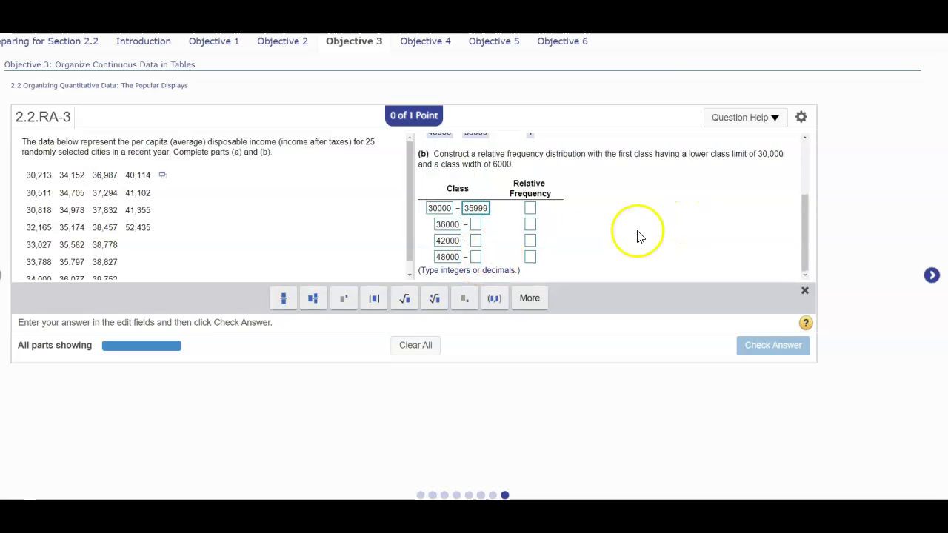
pyautogui.moveTo(805, 220)
pyautogui.mouseDown()
pyautogui.moveTo(806, 199)
pyautogui.moveTo(806, 208)
pyautogui.mouseUp()
pyautogui.click(475, 255)
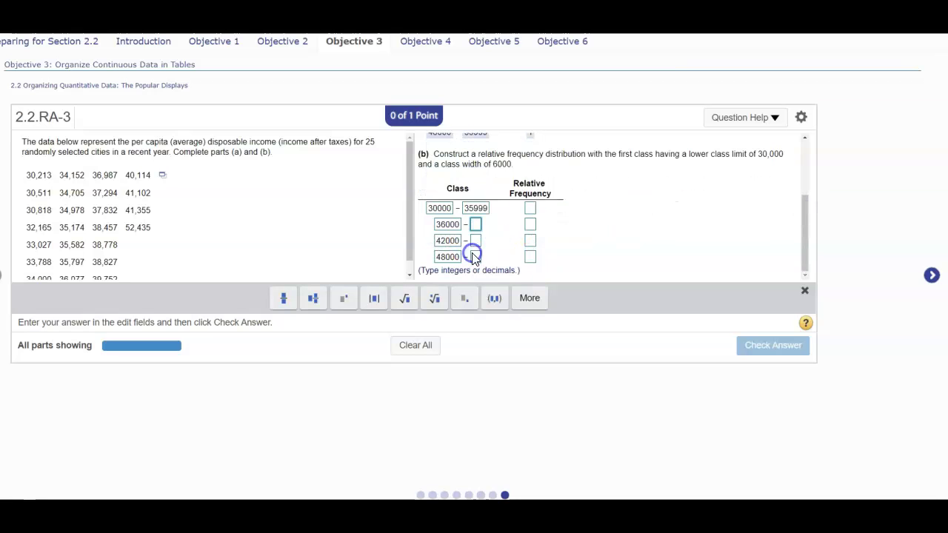
pyautogui.write('41999')
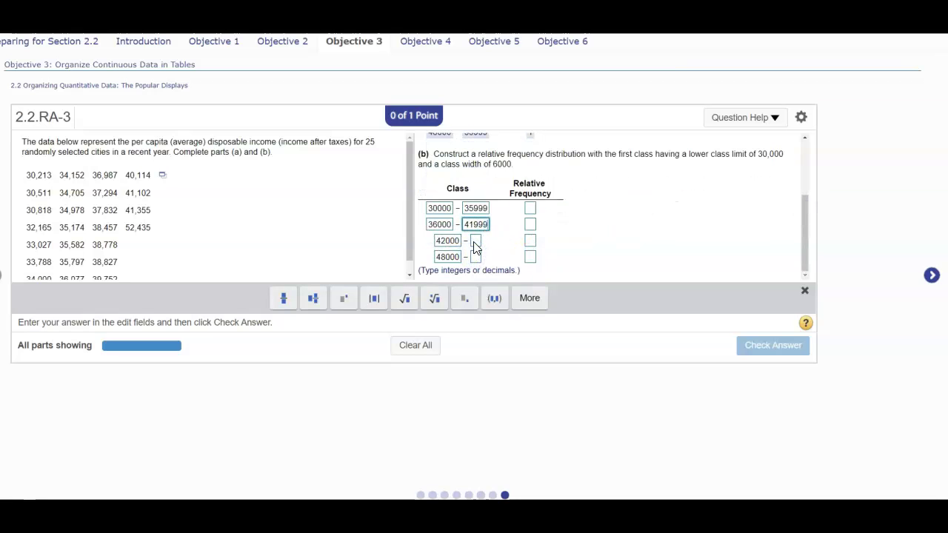
pyautogui.moveTo(806, 221); pyautogui.dragTo(806, 218)
pyautogui.click(476, 250)
pyautogui.write('53999')
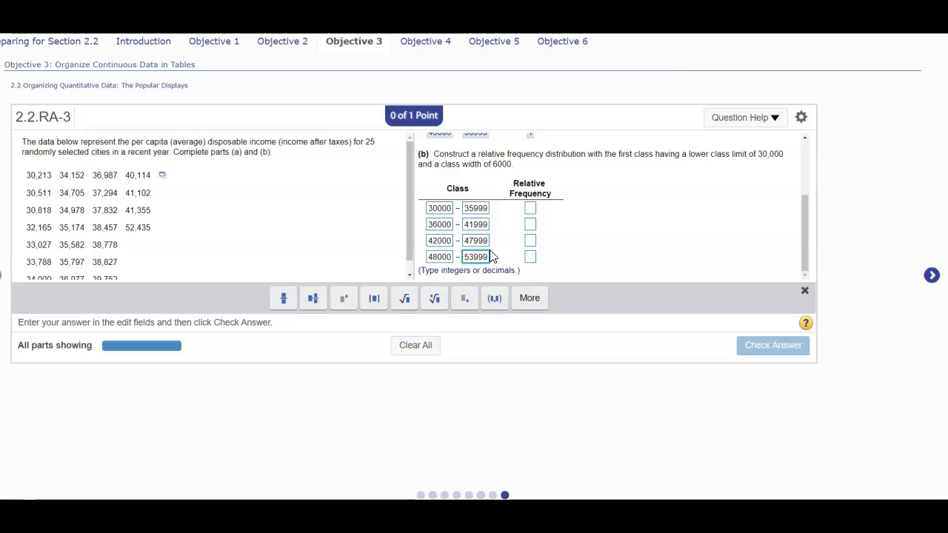
pyautogui.click(599, 226)
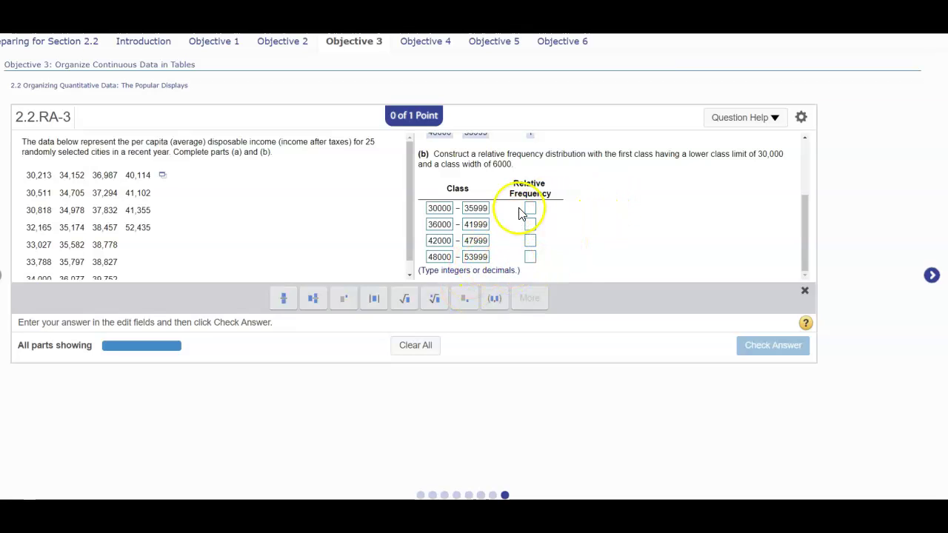
# Switch to StatCrunch, close the frequency histogram, and set up a new histogram of var1 with type Relative Frequency.
pyautogui.moveTo(237, 517)
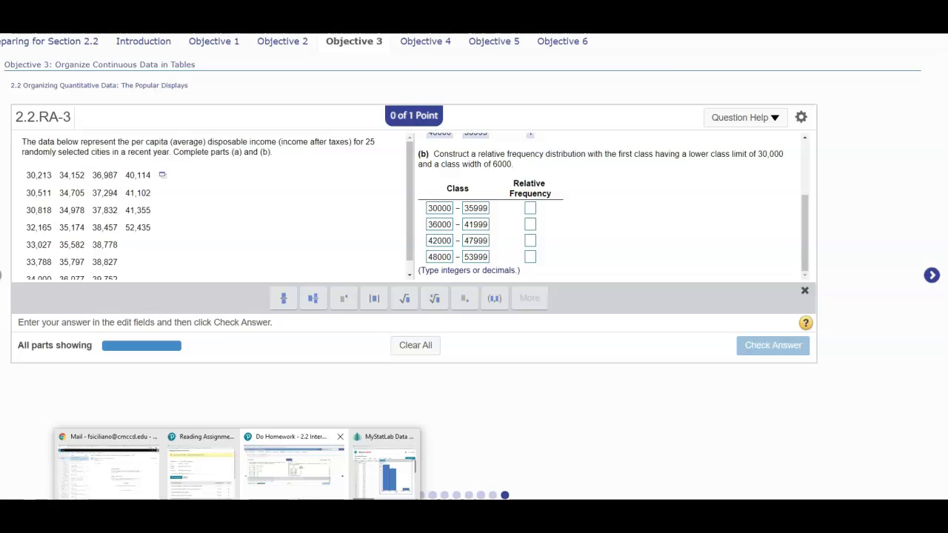
pyautogui.click(379, 470)
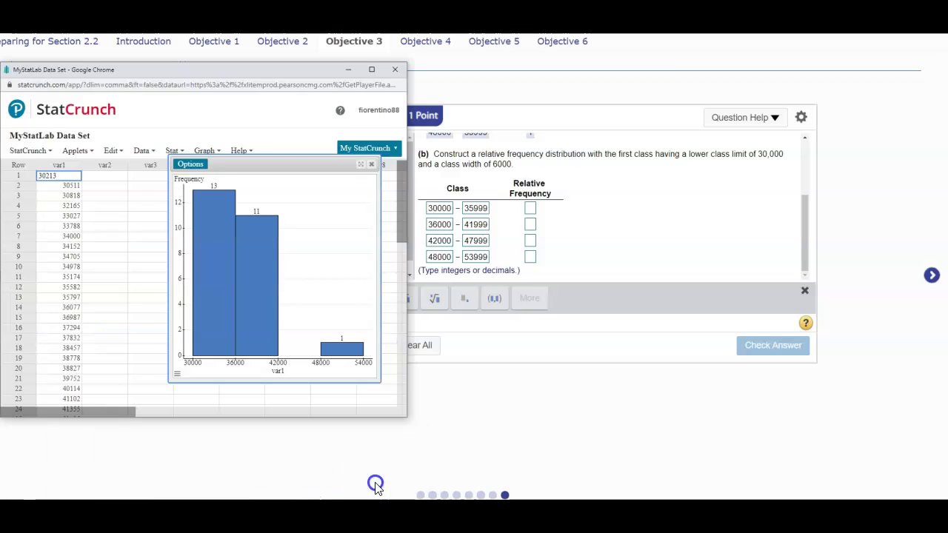
pyautogui.click(373, 166)
pyautogui.click(211, 152)
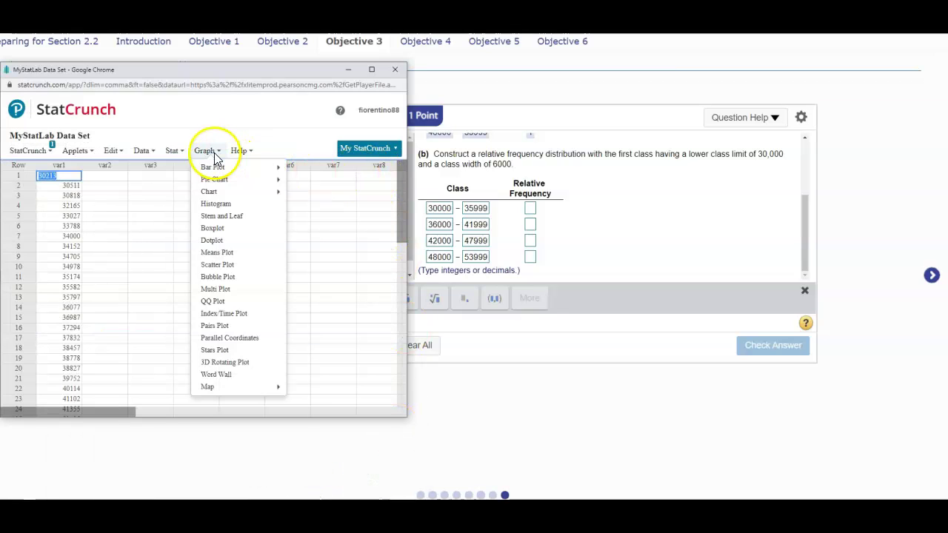
pyautogui.click(214, 208)
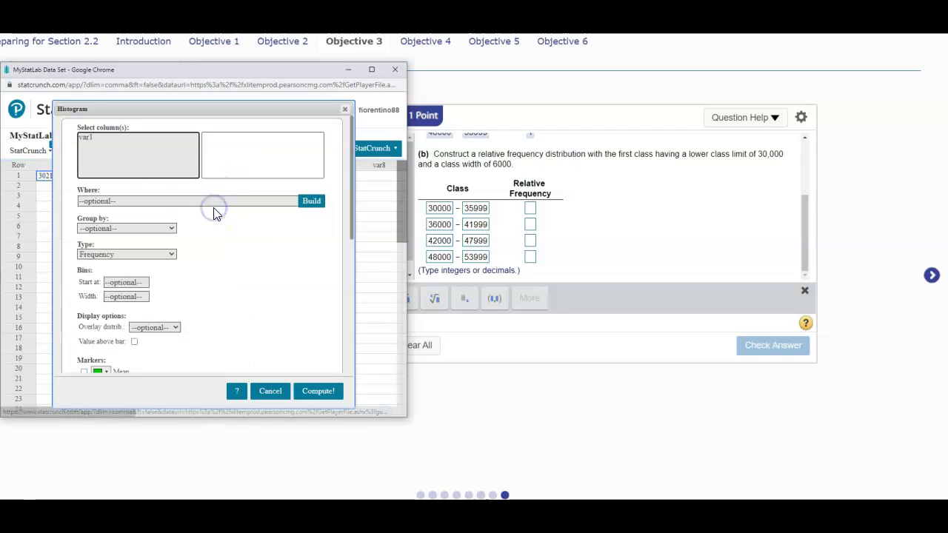
pyautogui.click(93, 137)
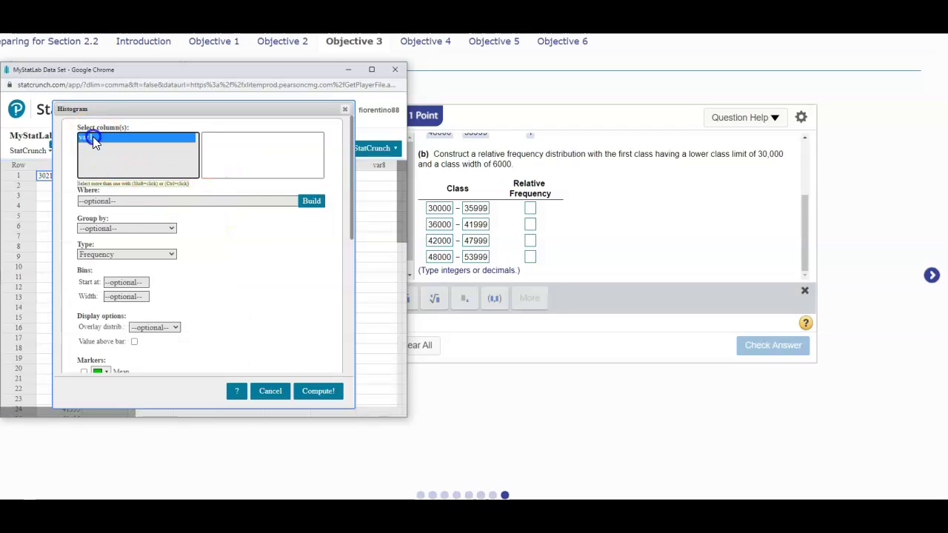
pyautogui.click(172, 254)
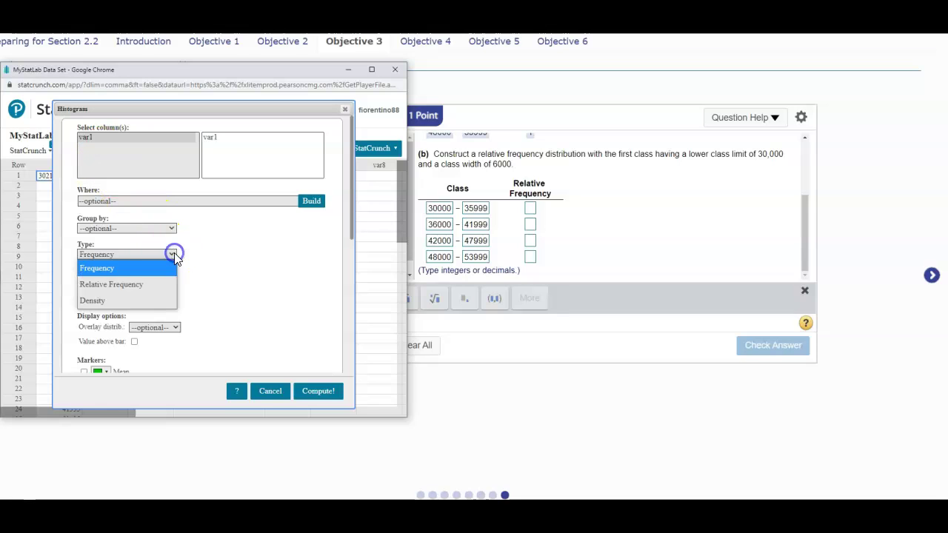
pyautogui.click(141, 283)
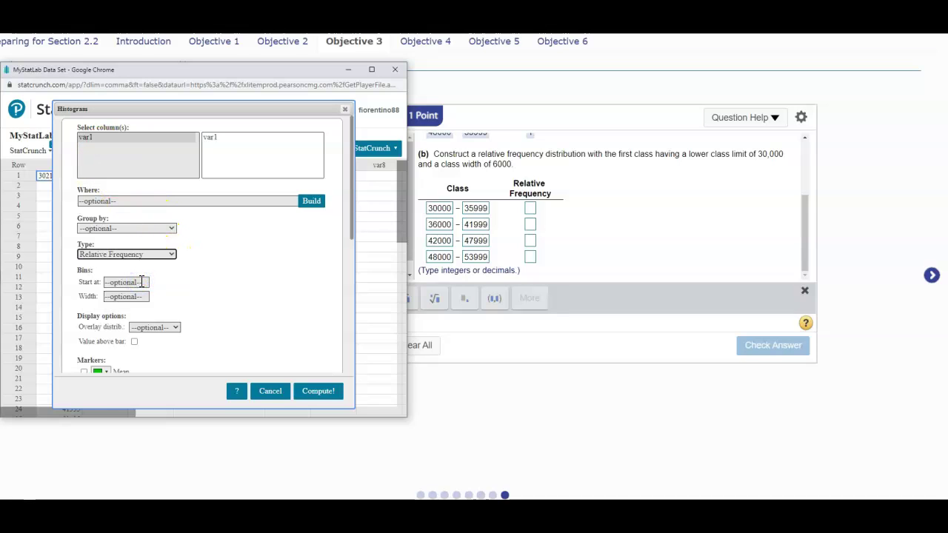
# Set the histogram bins to start at 30000 with width 6000, show values above the bars, and compute the graph.
pyautogui.click(141, 281)
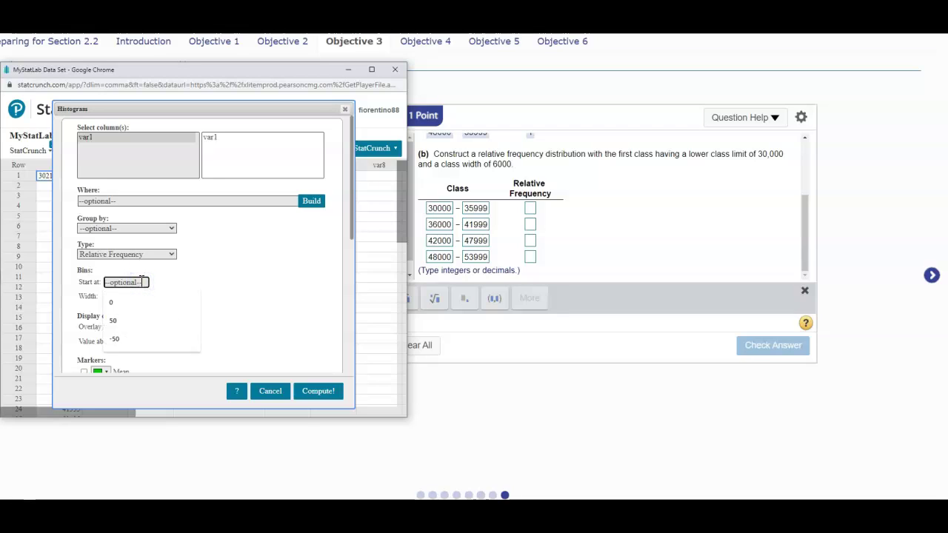
pyautogui.write('30000')
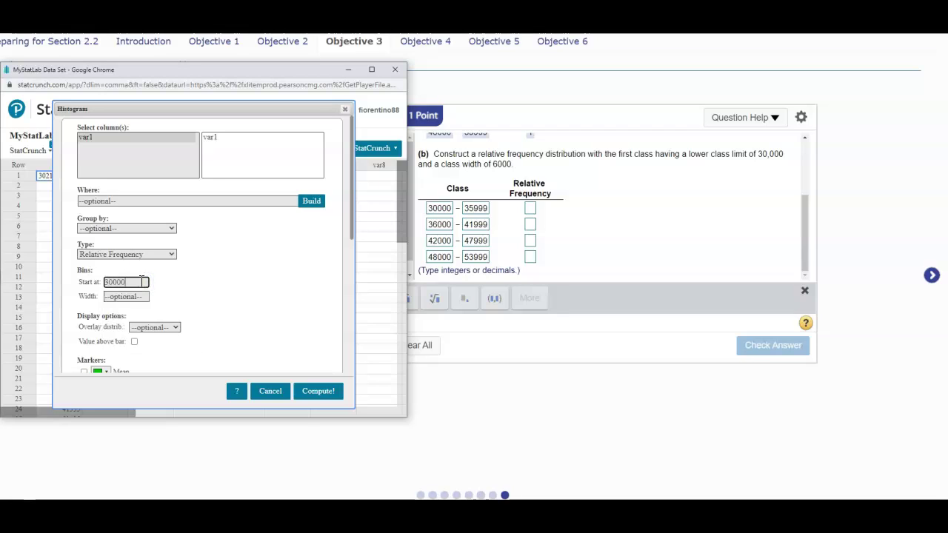
pyautogui.click(139, 297)
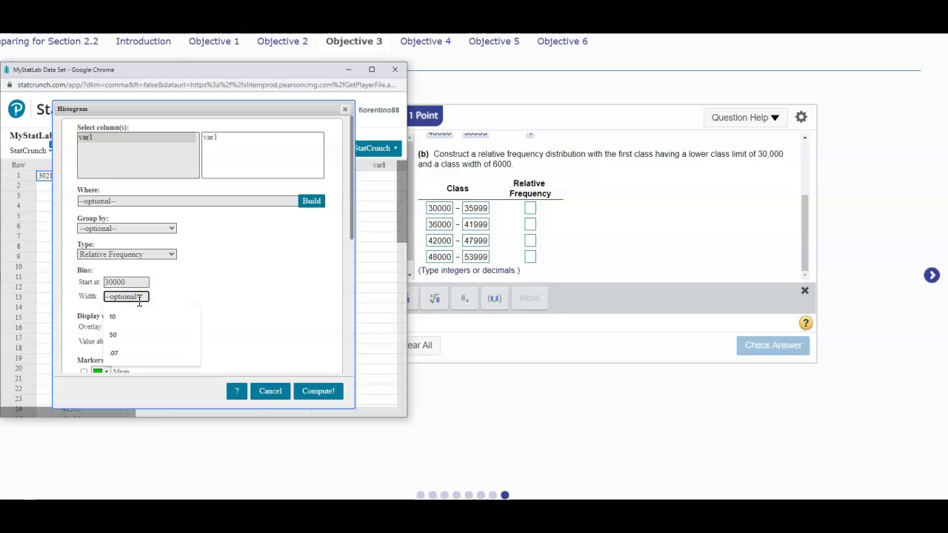
pyautogui.write('6000')
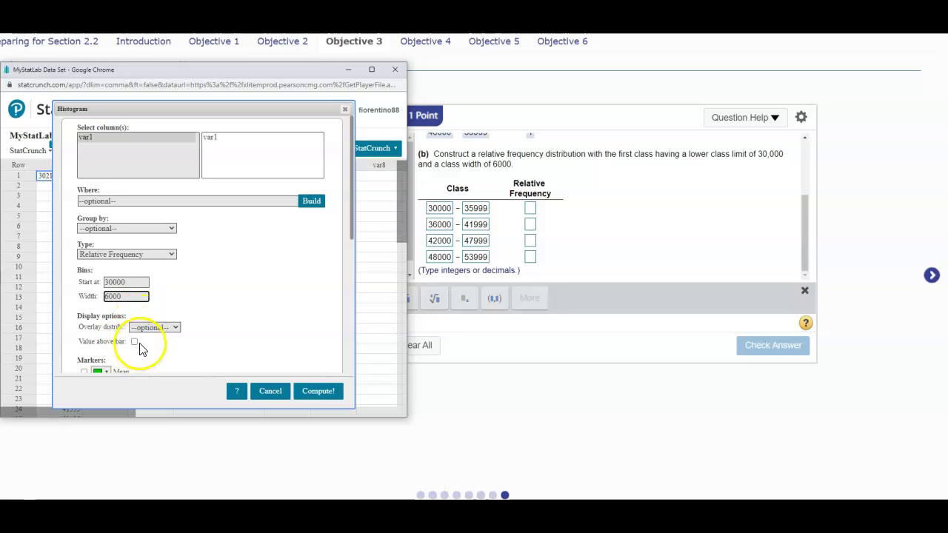
pyautogui.click(134, 342)
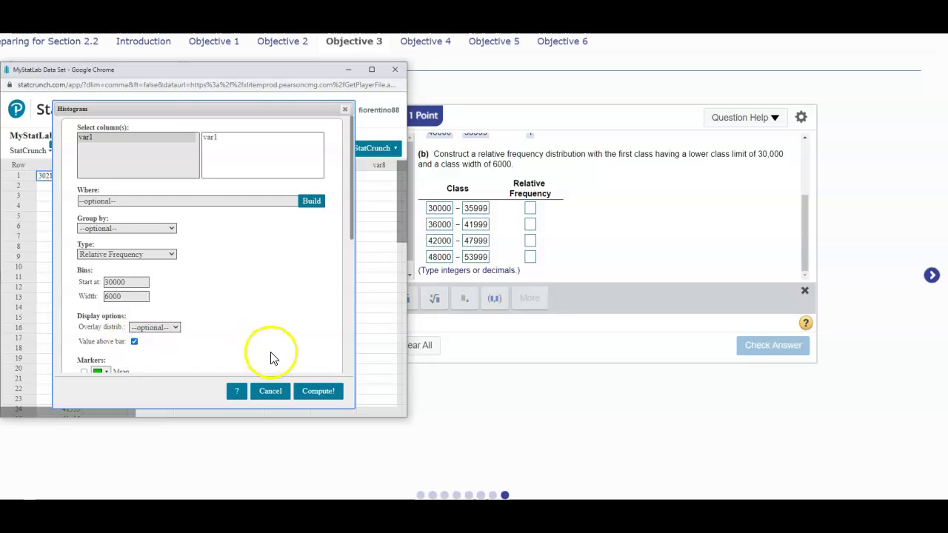
pyautogui.click(317, 391)
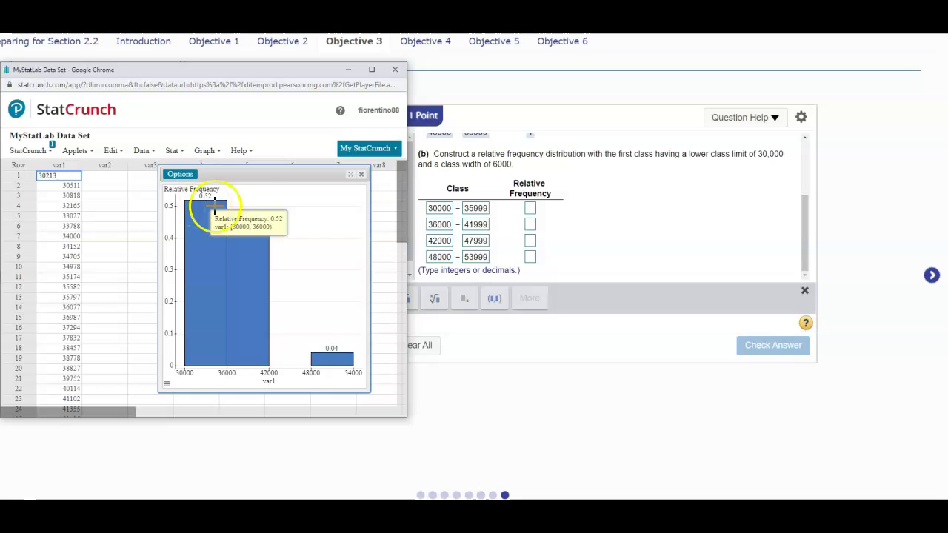
# Enter the relative frequencies 0.52, 0.44 and 0 for the first three classes in part (b), consulting the StatCrunch histogram.
pyautogui.click(530, 212)
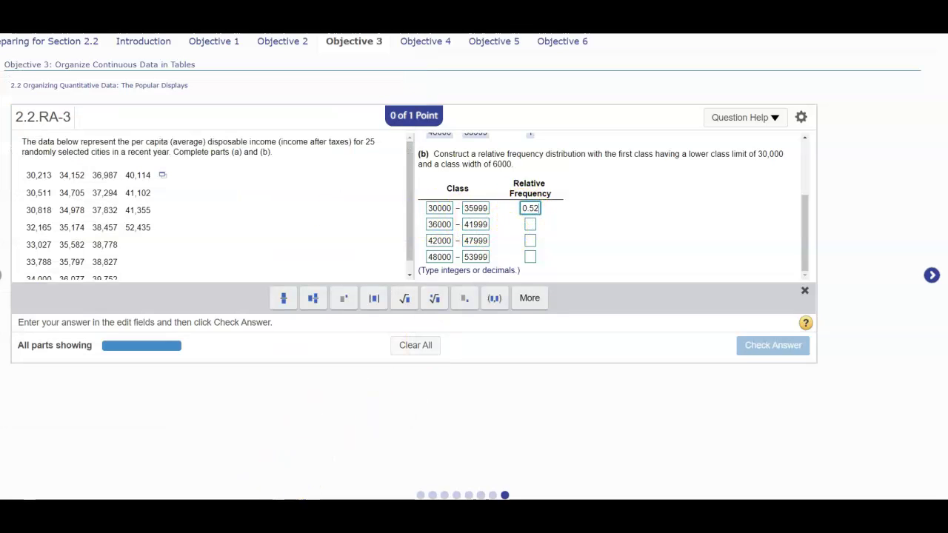
pyautogui.click(250, 509)
pyautogui.click(397, 476)
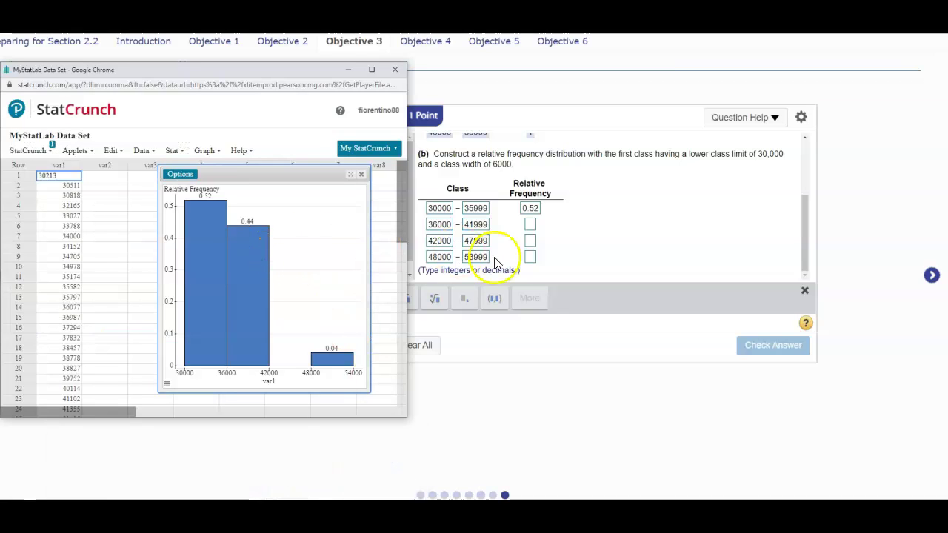
pyautogui.click(531, 226)
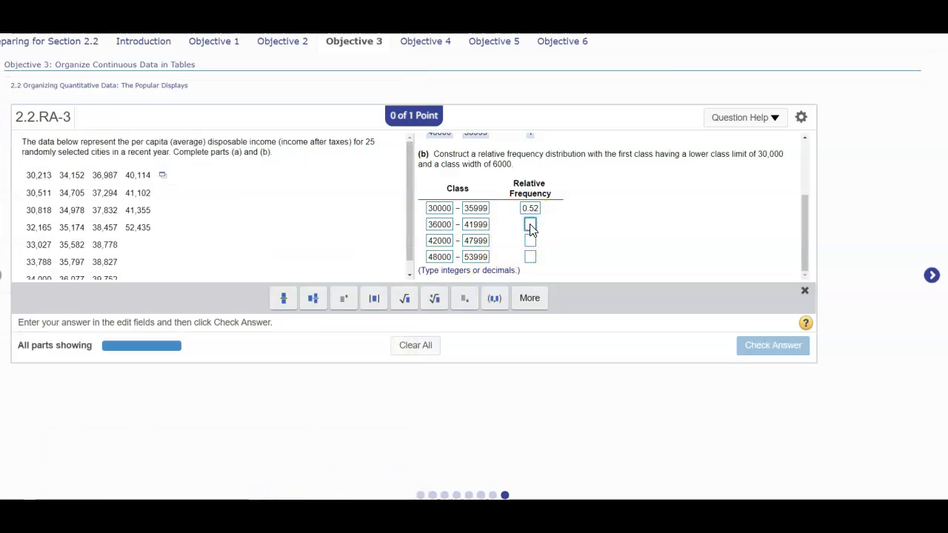
pyautogui.click(531, 239)
pyautogui.write('0')
# Consult the histogram for the fourth class, enter its relative frequency as 0.04, and submit part (b) for checking.
pyautogui.moveTo(354, 493)
pyautogui.click(378, 478)
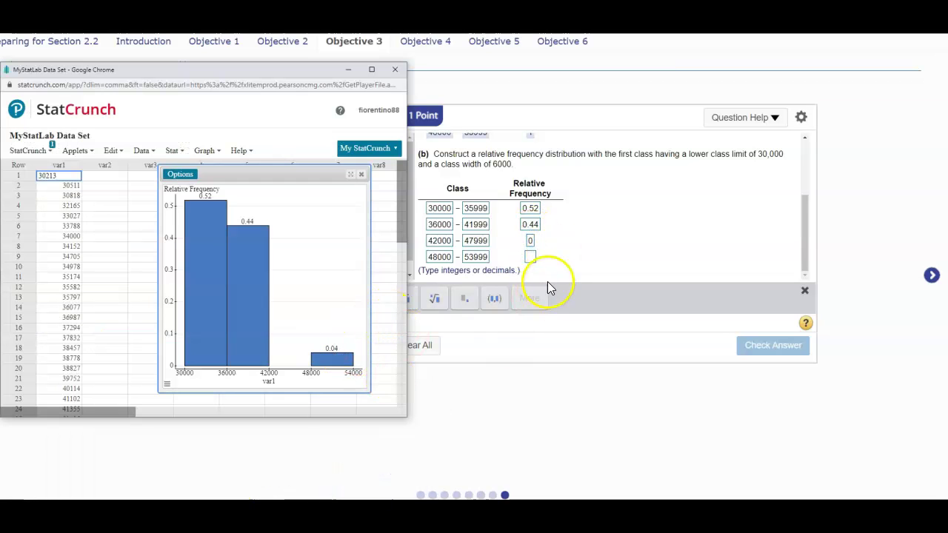
pyautogui.click(535, 258)
pyautogui.write('0.04')
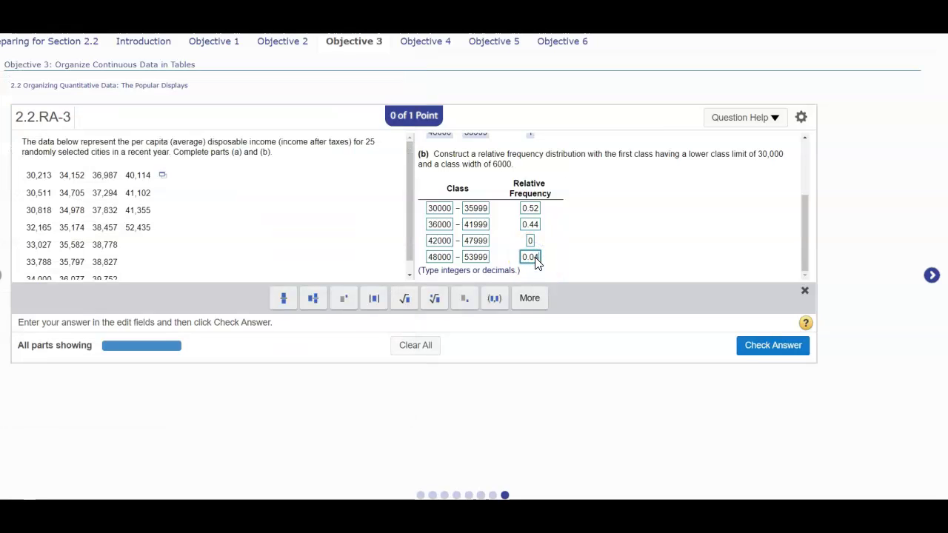
pyautogui.click(761, 341)
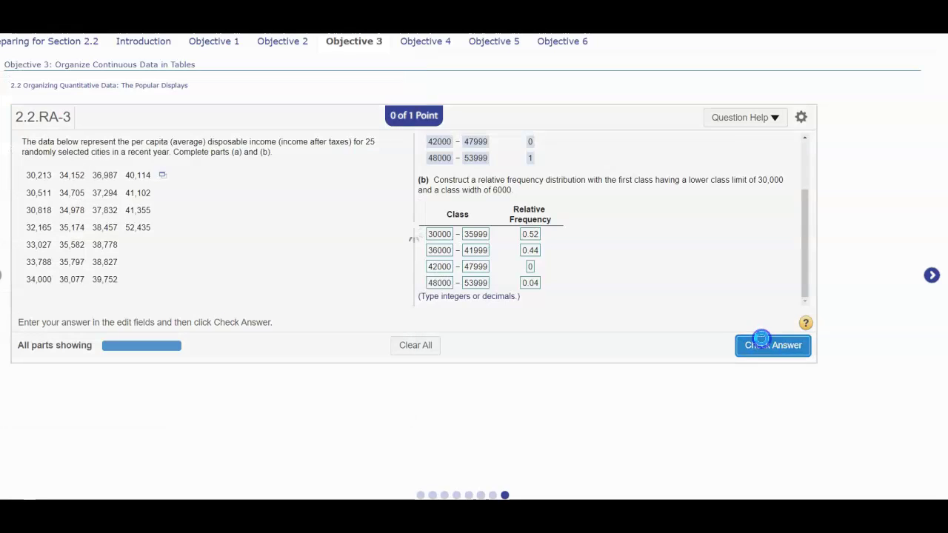
pyautogui.click(415, 249)
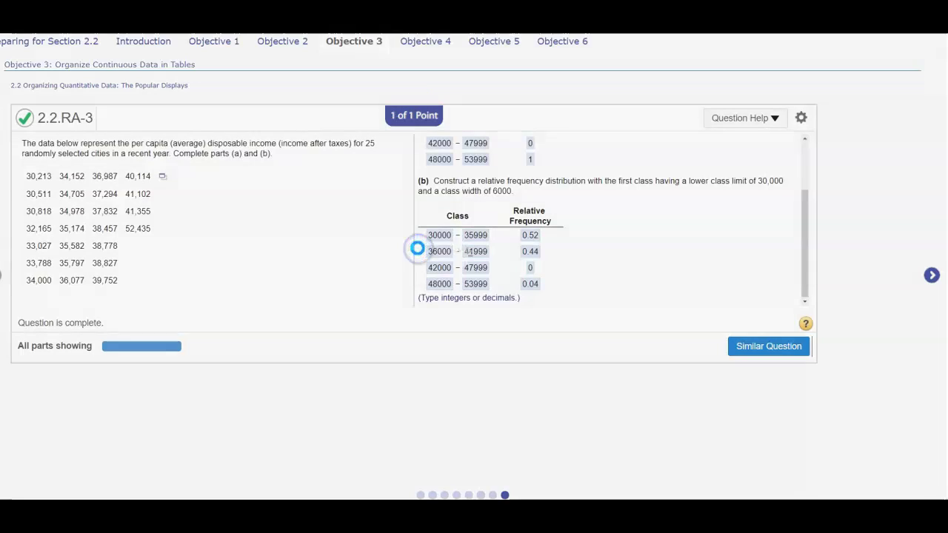